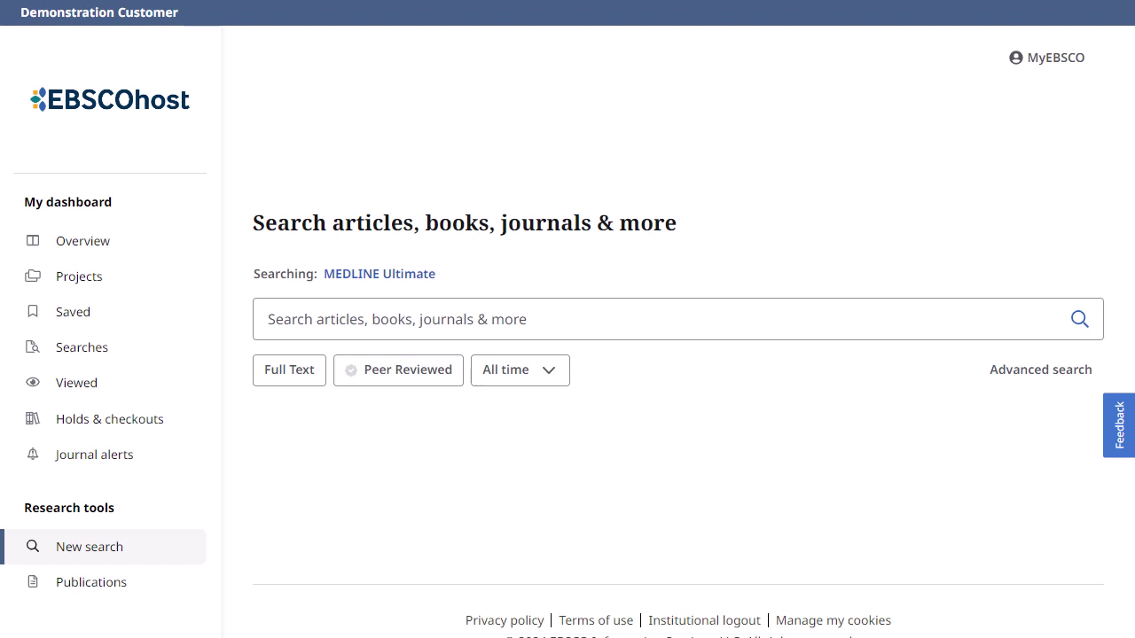
Step: Run a search for asthma limited to Full Text, returning 75,665 results
click(887, 317)
text(asthma)
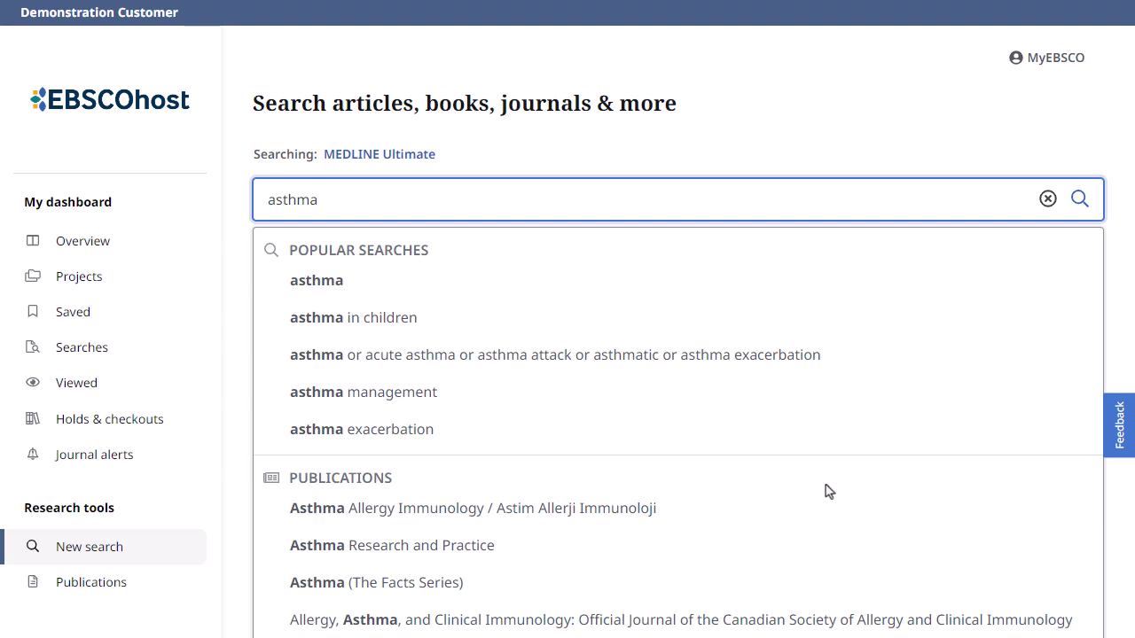
click(1125, 337)
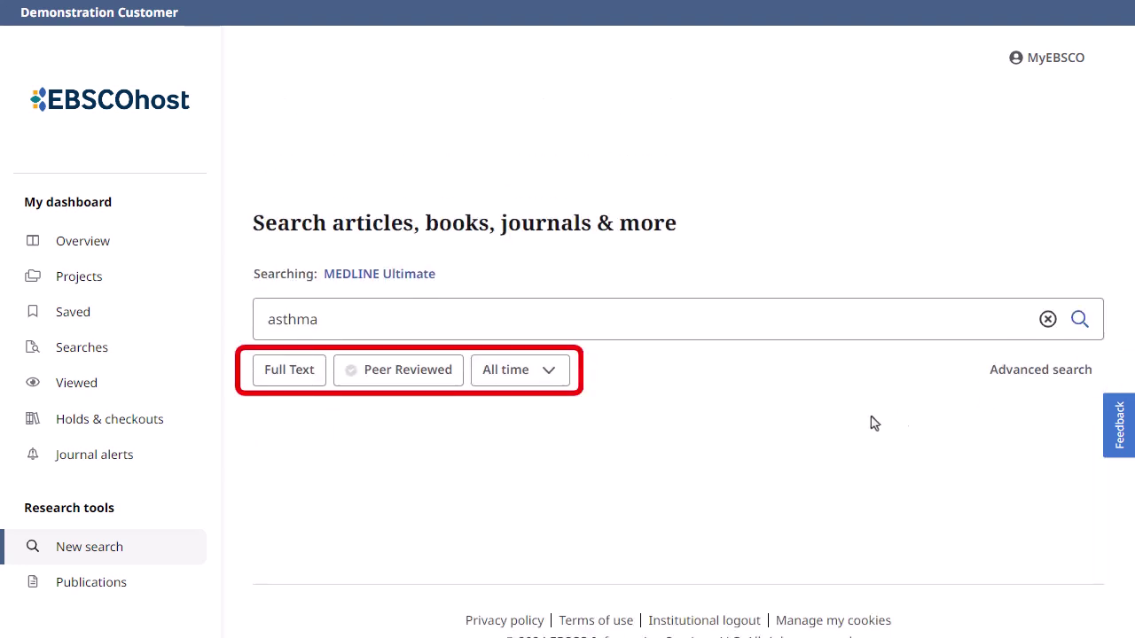
click(286, 377)
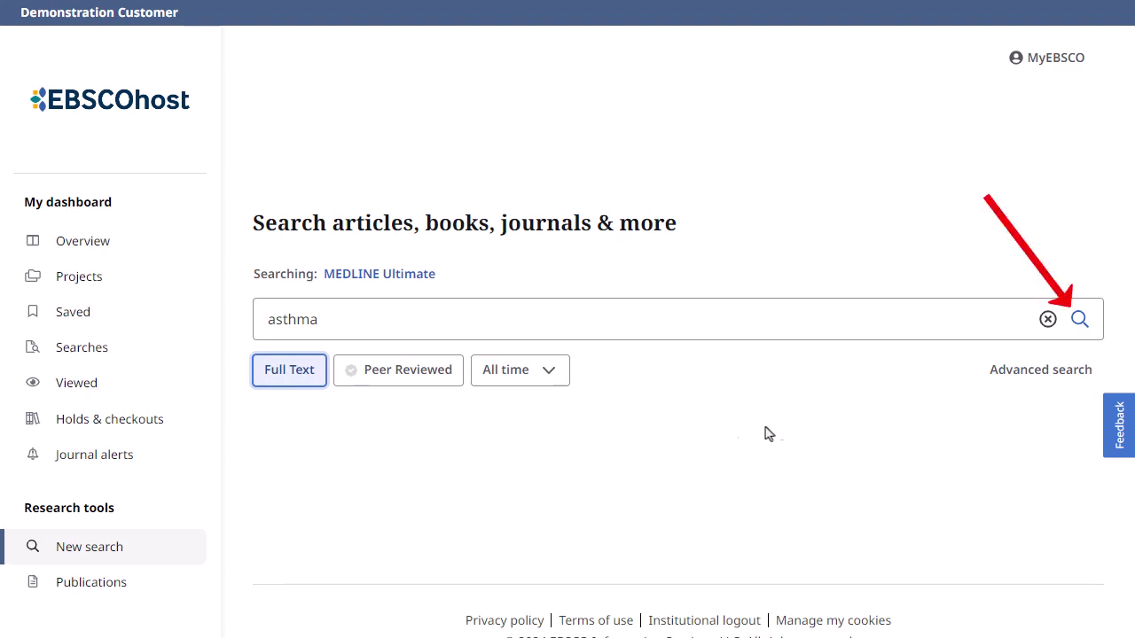
click(1079, 320)
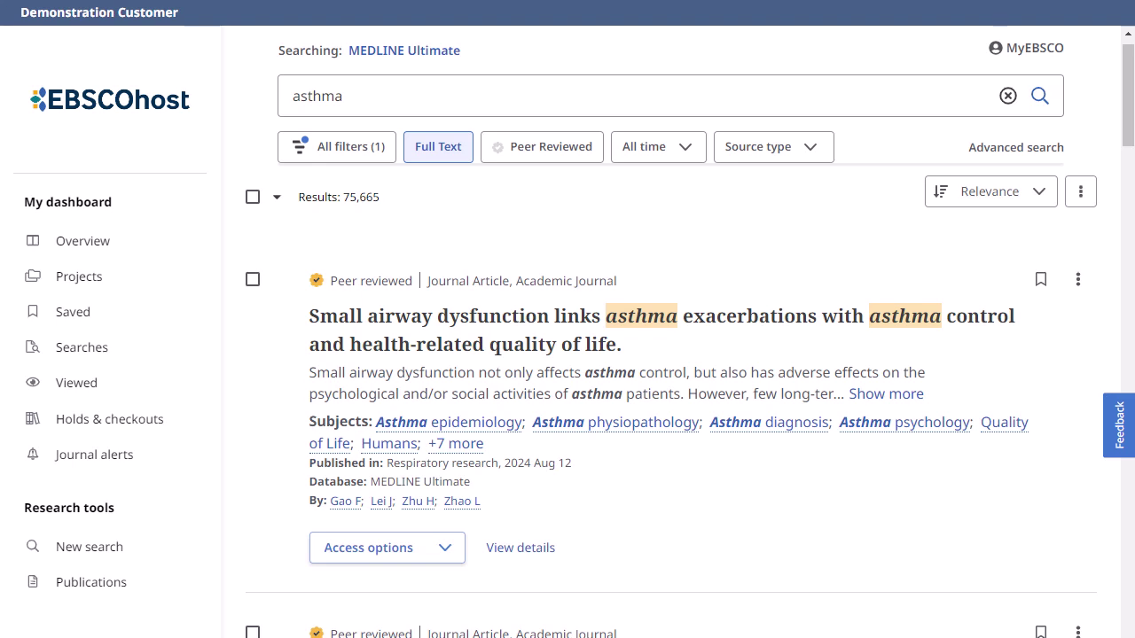
Step: Check the first result's access formats, then bring up the full filter list
click(447, 547)
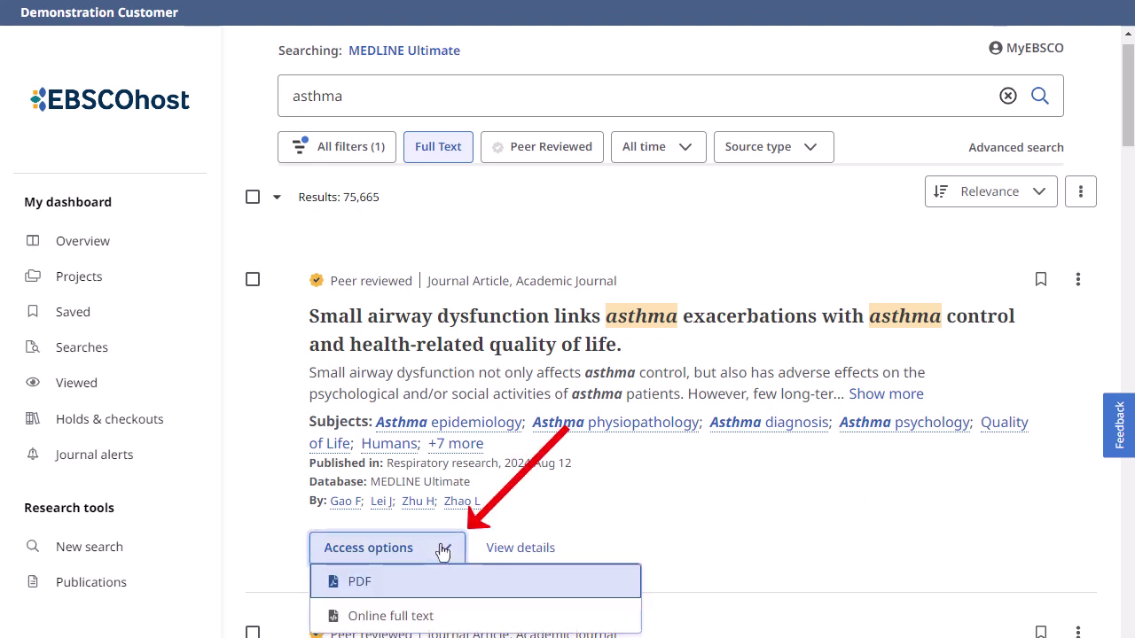
click(766, 504)
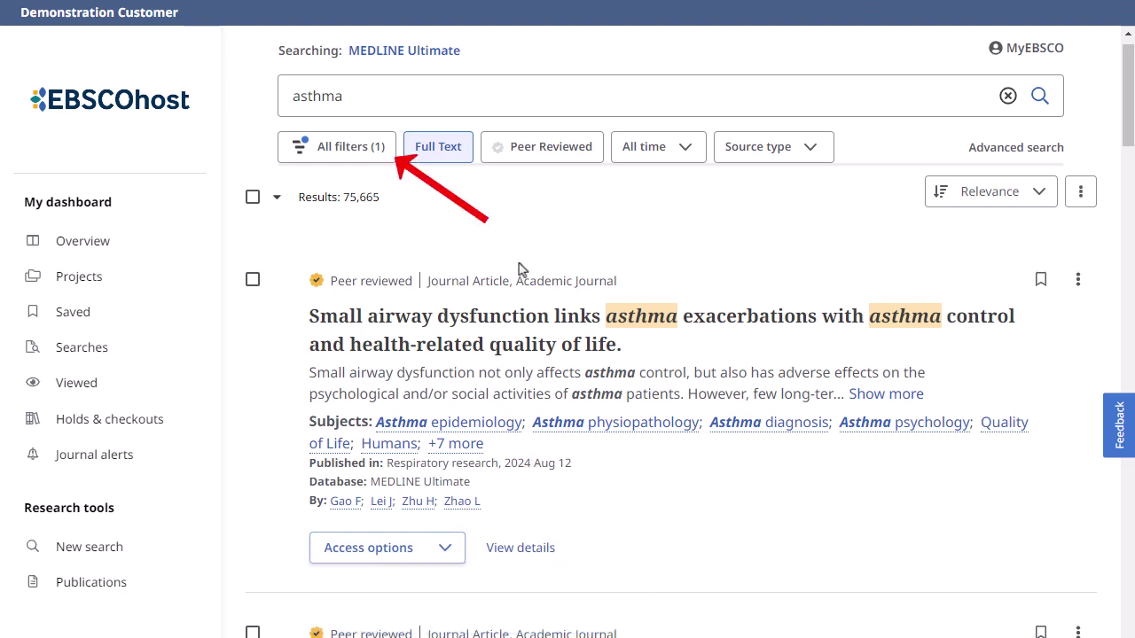
click(338, 151)
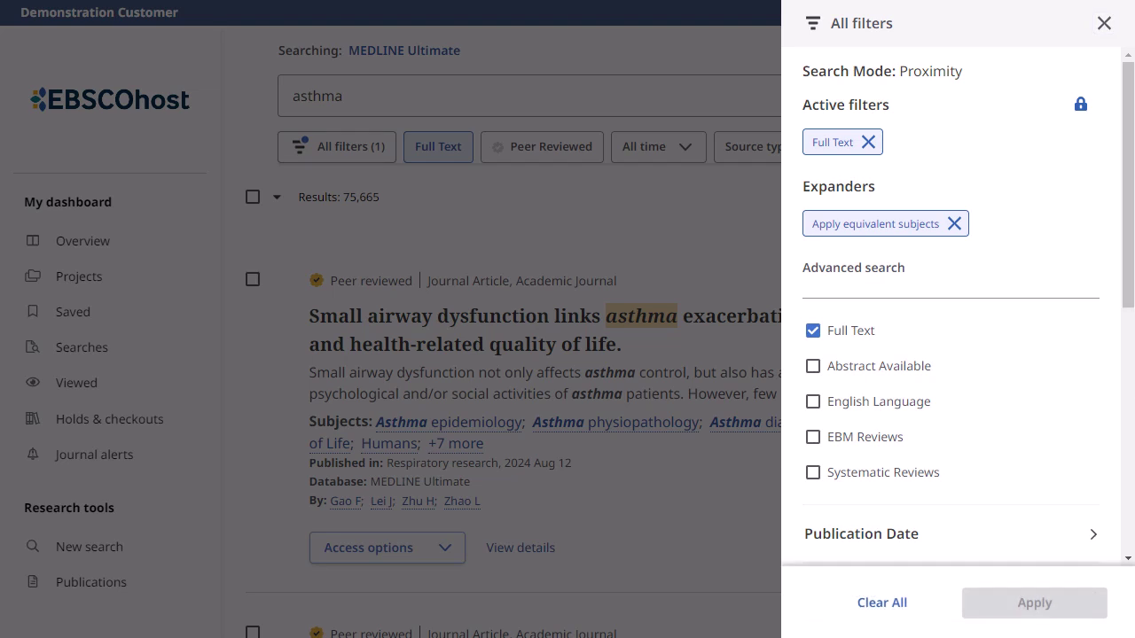
Step: Set a custom publication date range from 01/01/1975 to 09/20/2024
drag(1131, 125, 1131, 247)
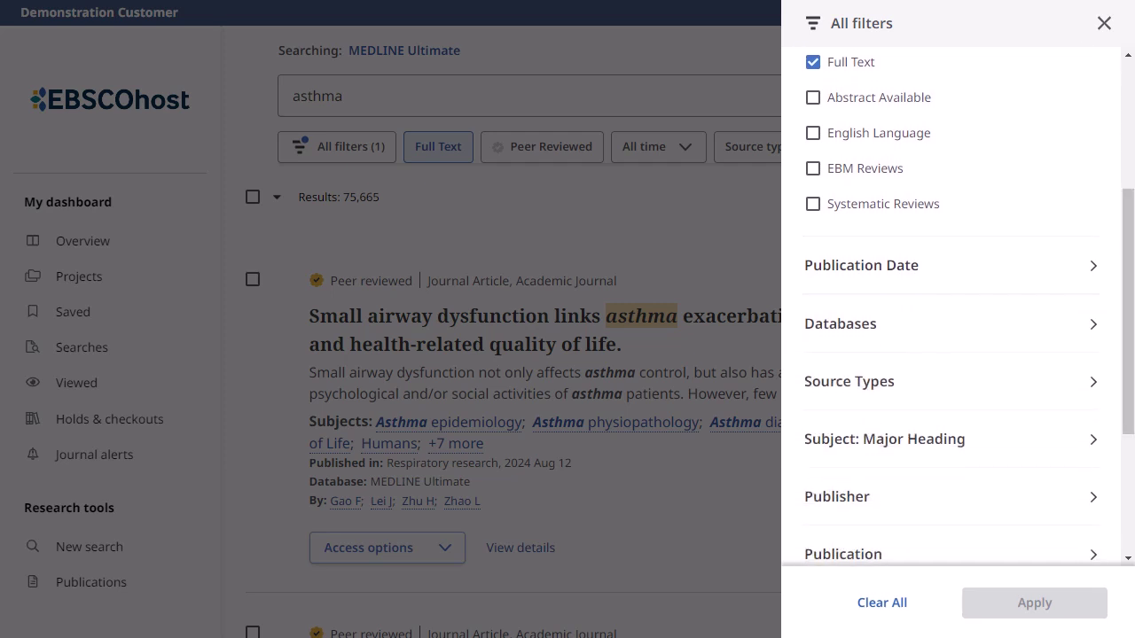
click(1096, 272)
drag(1132, 300, 1132, 352)
click(860, 285)
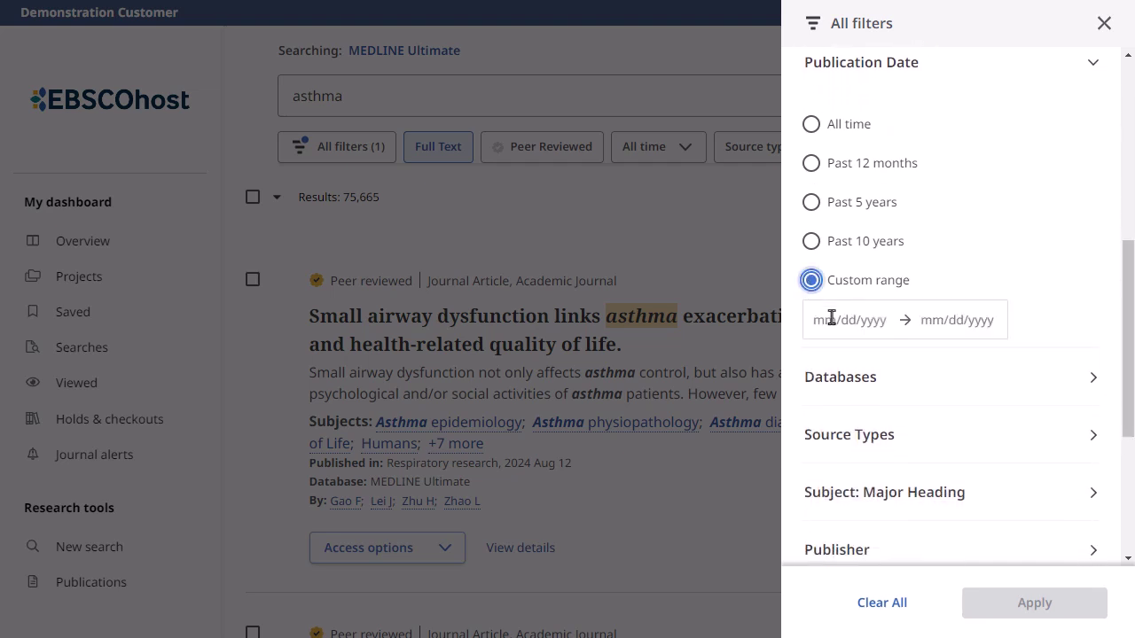
click(832, 319)
text(01/01/1975)
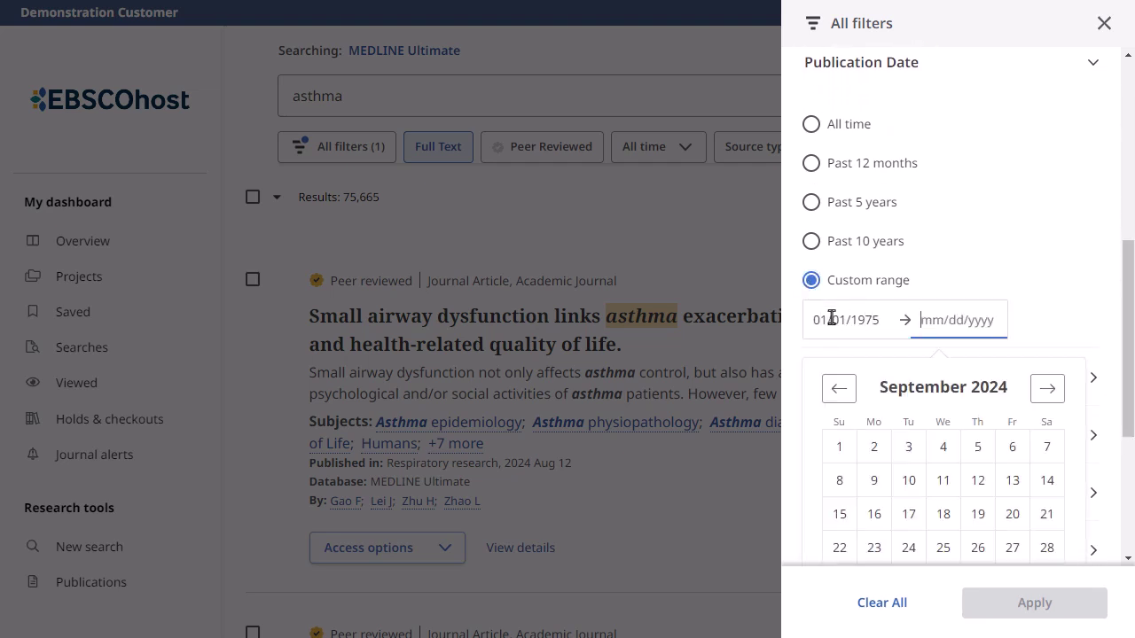
click(1012, 516)
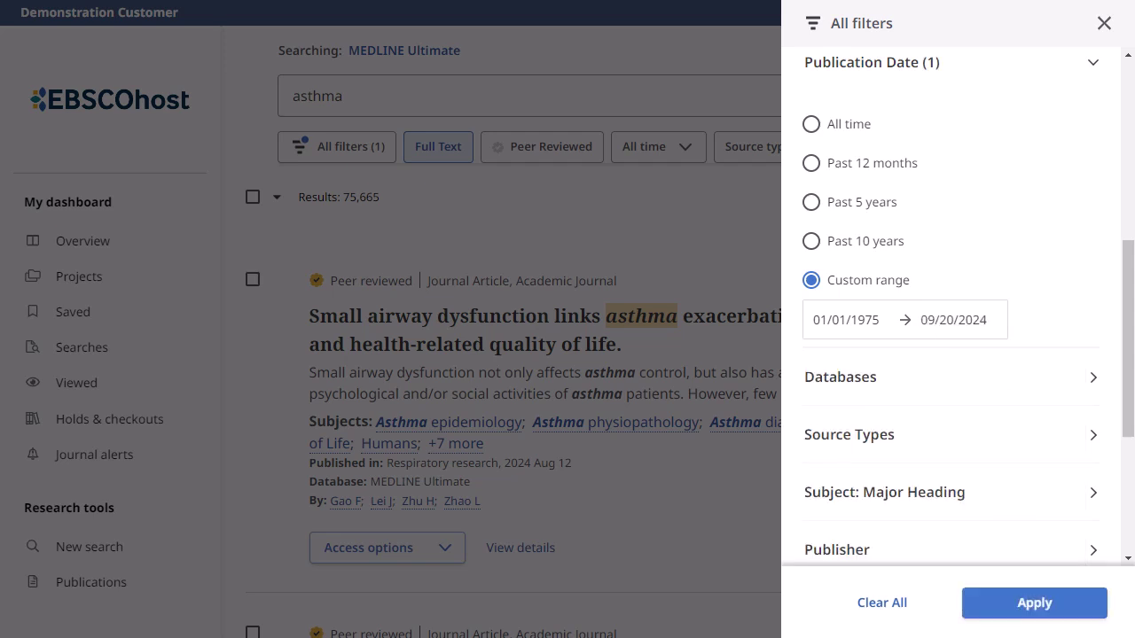
Step: Tick asthma under Subject: Major Heading and apply the filters
drag(1129, 264, 1129, 379)
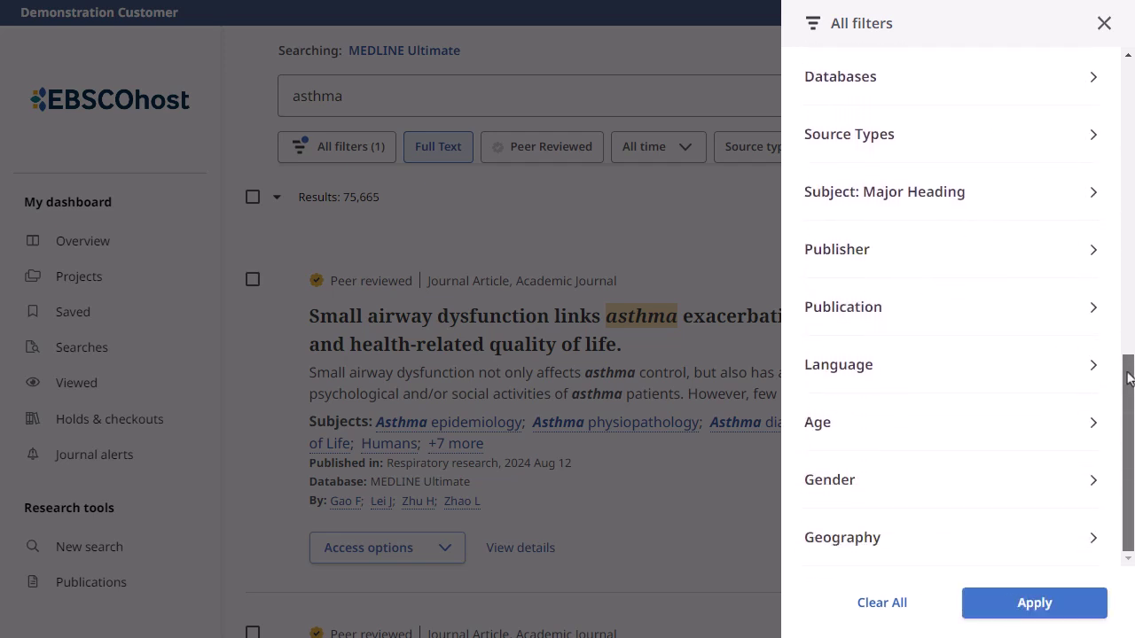
click(1078, 142)
click(1095, 145)
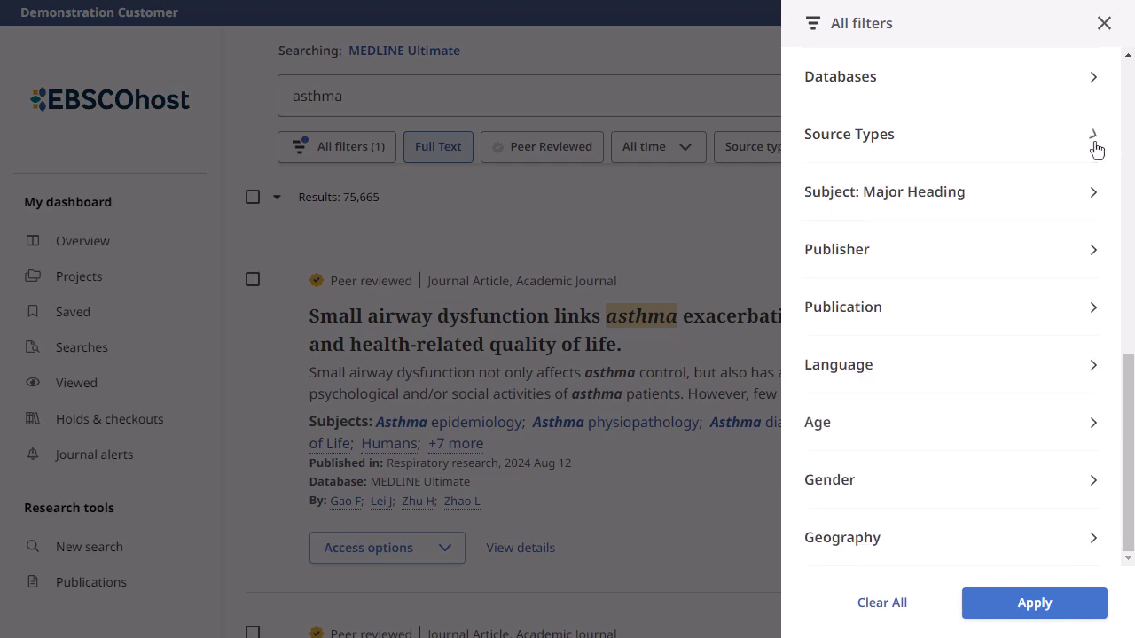
click(1094, 196)
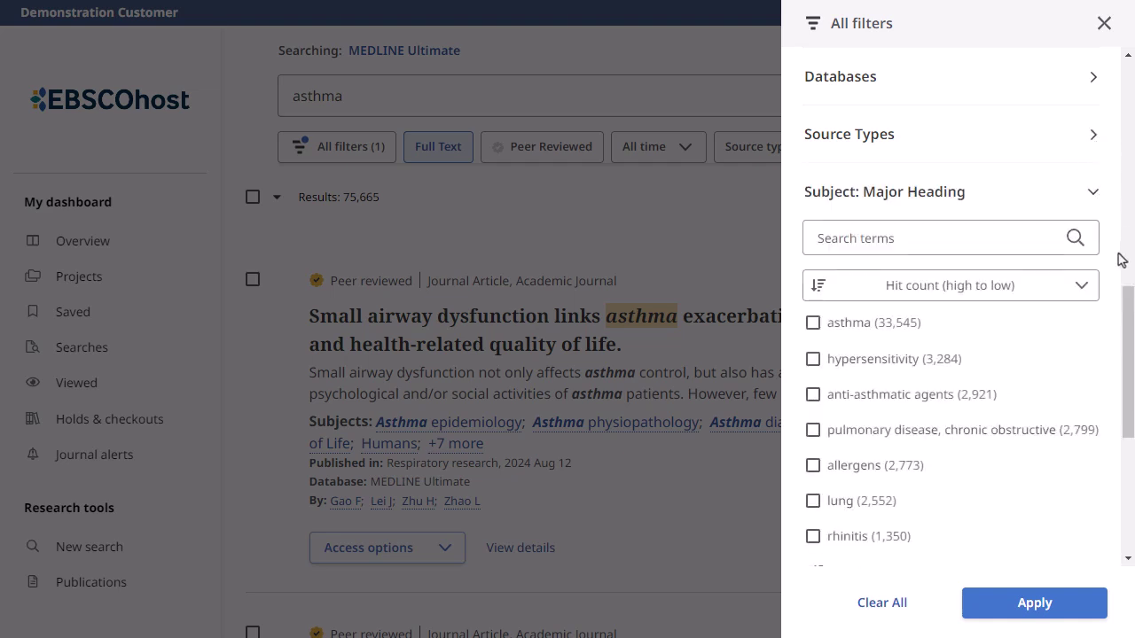
drag(1130, 301, 1131, 327)
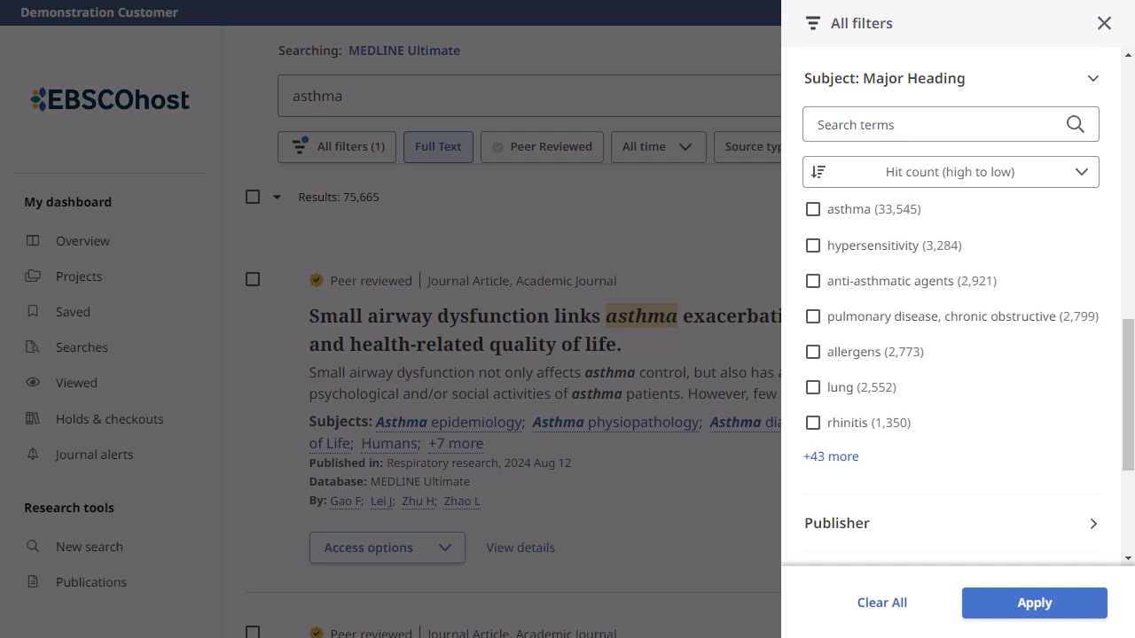
click(813, 211)
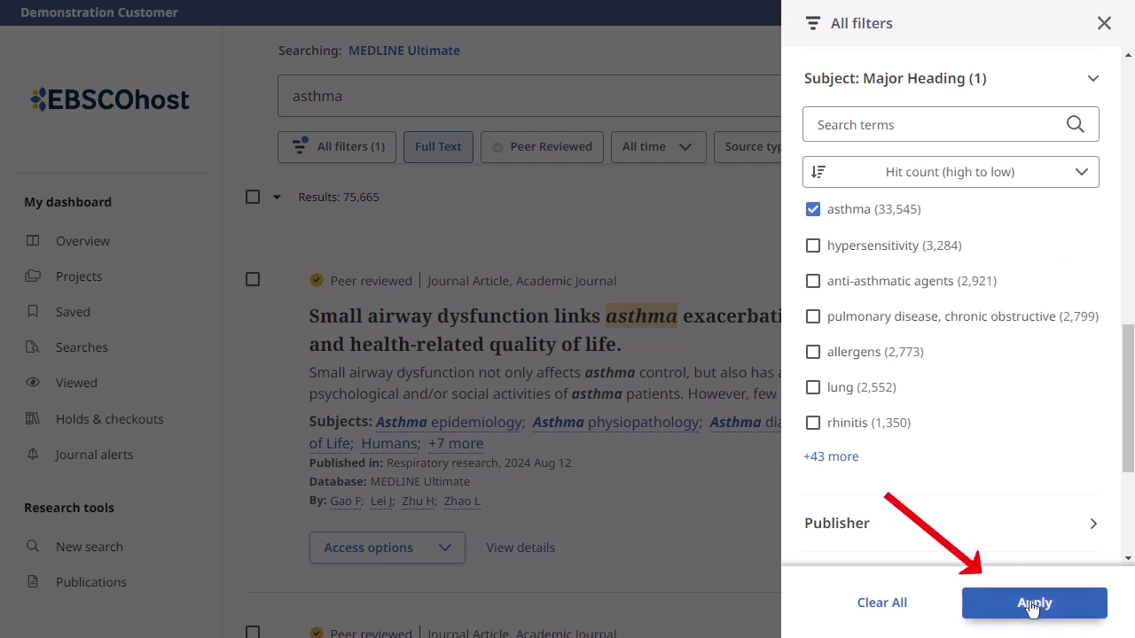
click(1033, 606)
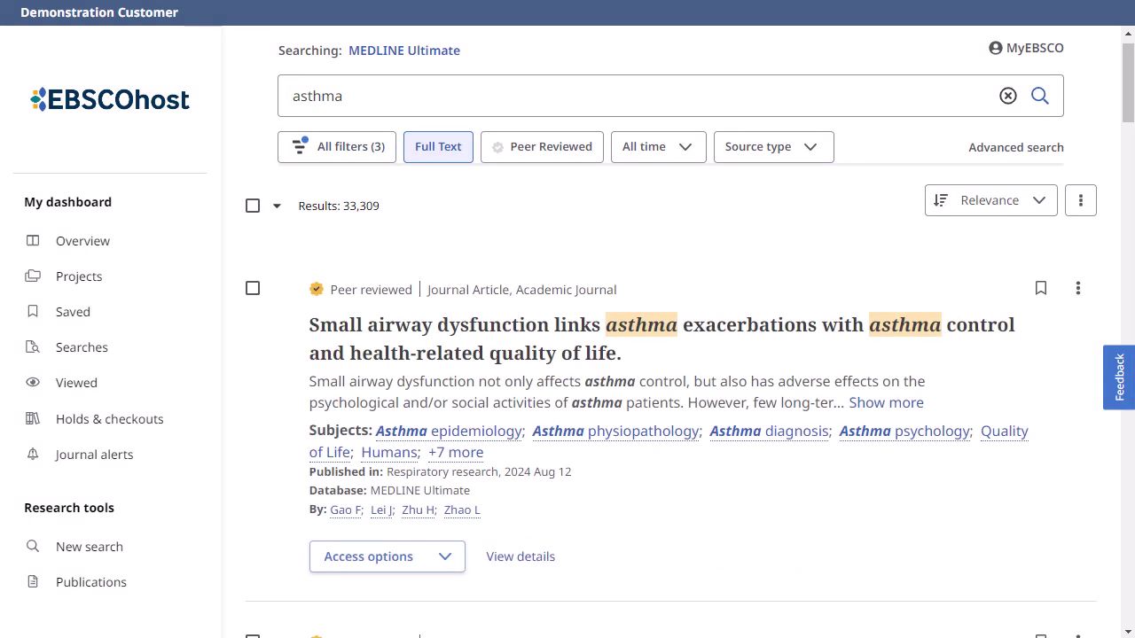
Step: Save the first asthma result to saved items and go to the MyEBSCO account menu
click(1041, 288)
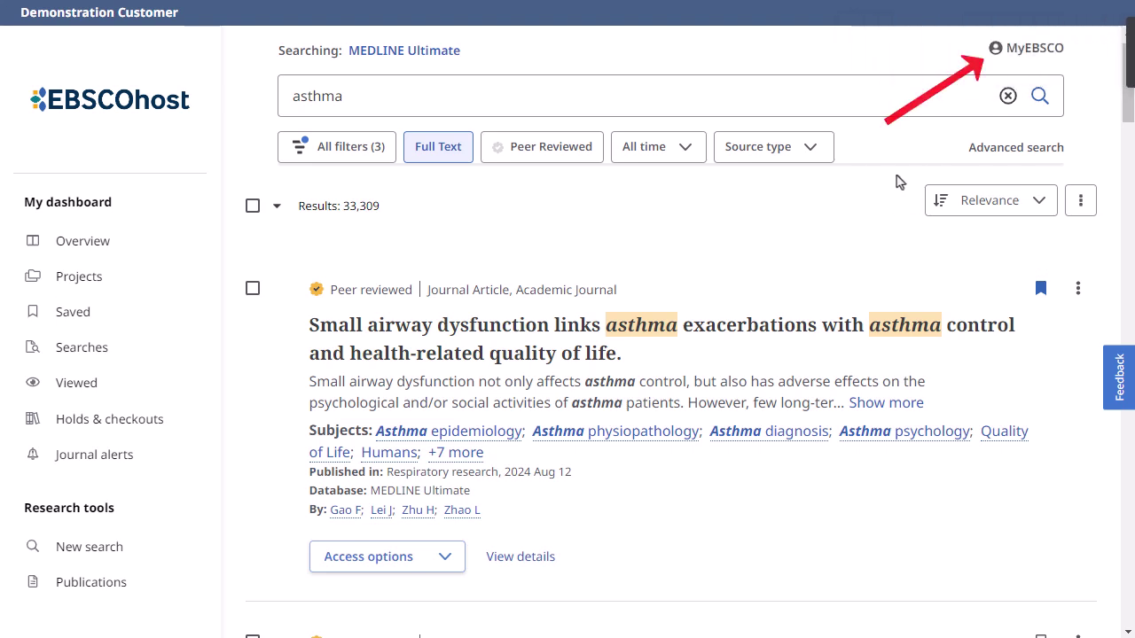
click(1030, 49)
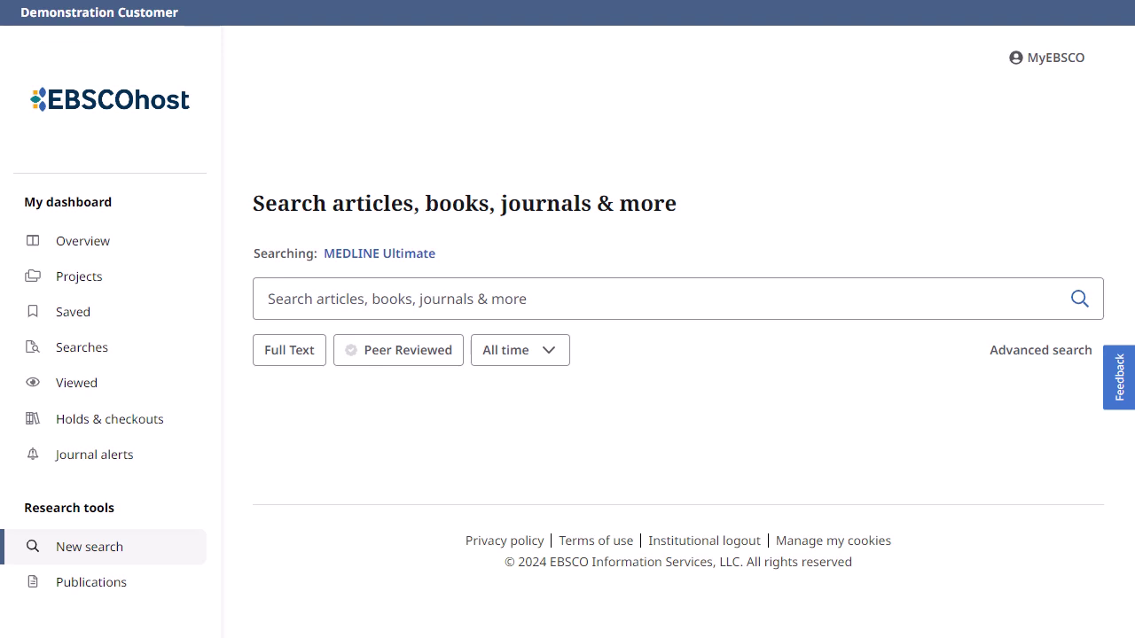
Step: In advanced search, enter osteoarthritis with field Exact Major Subject Heading - MM
click(1034, 363)
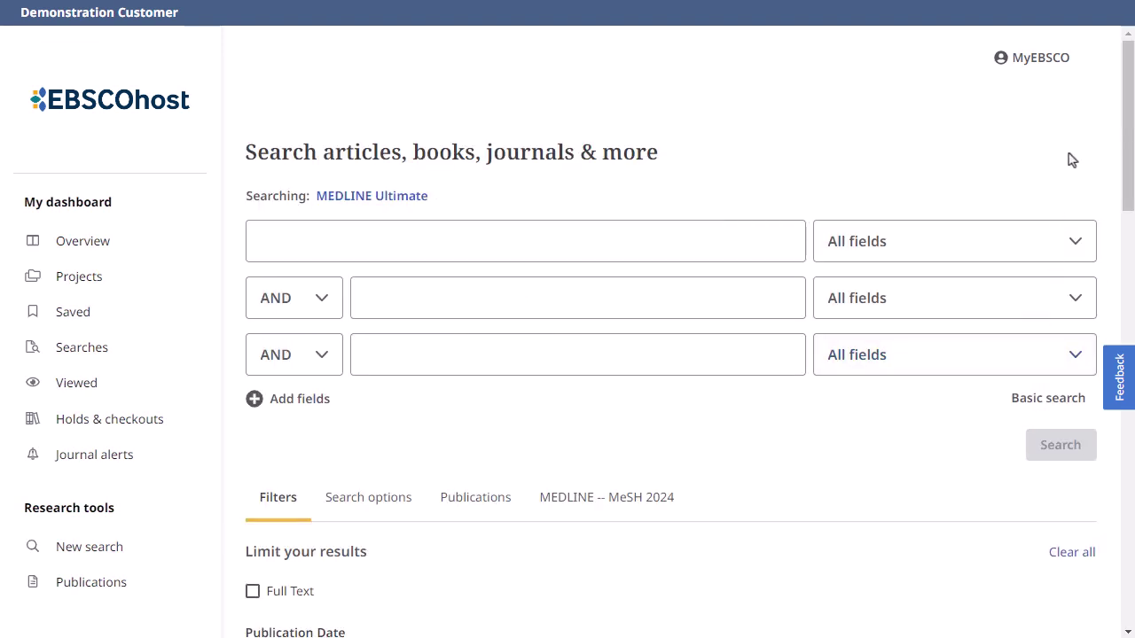
click(746, 228)
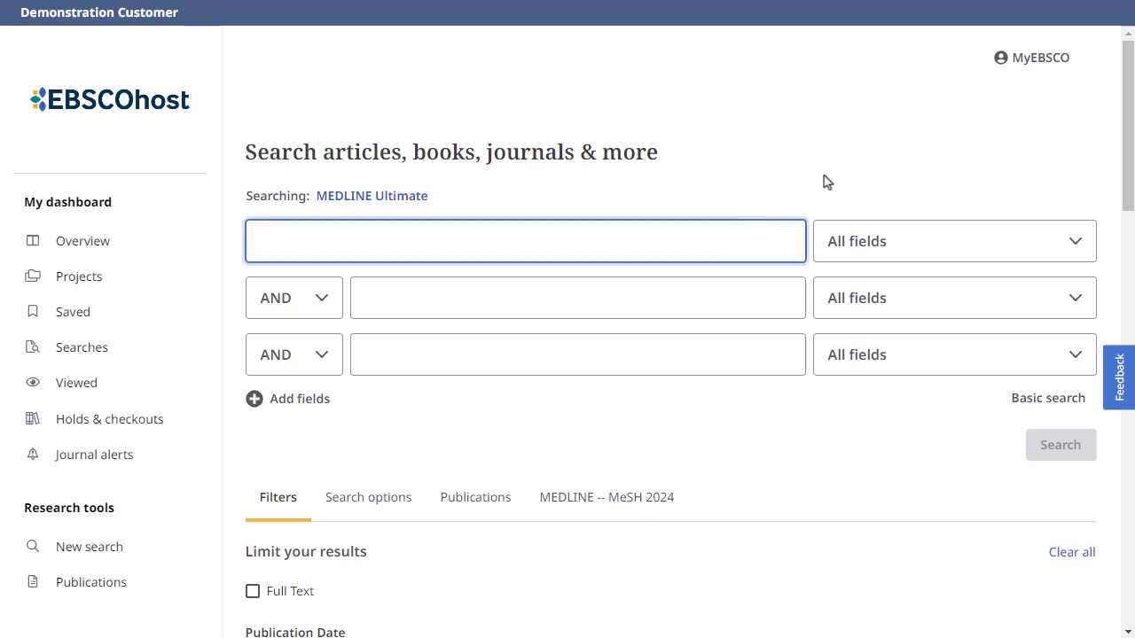
text(osteo)
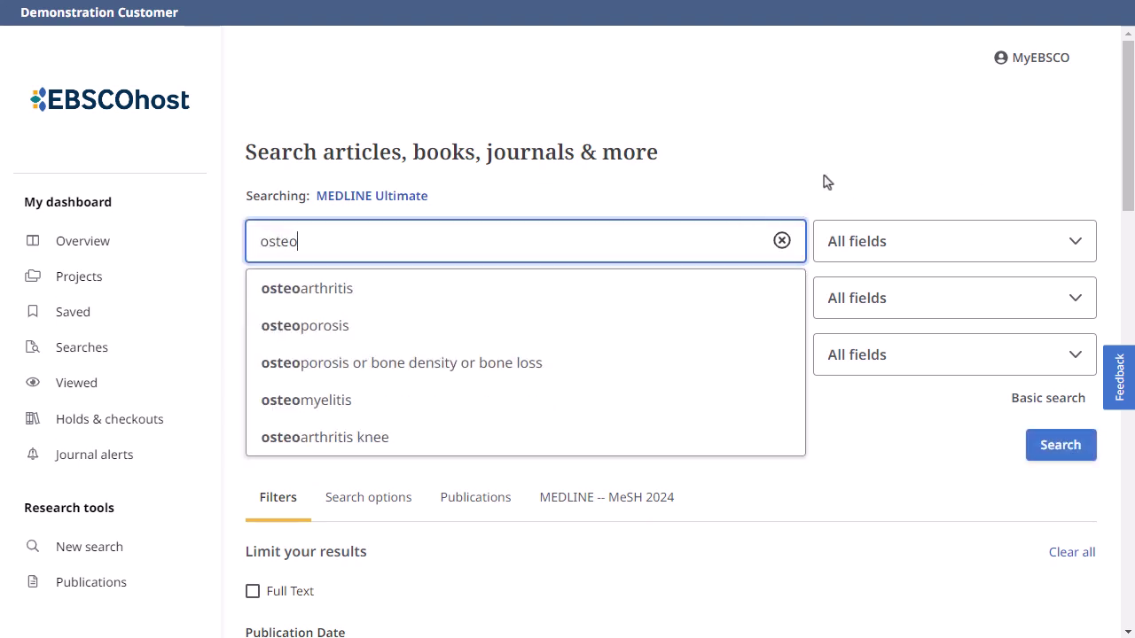
text(arthritis)
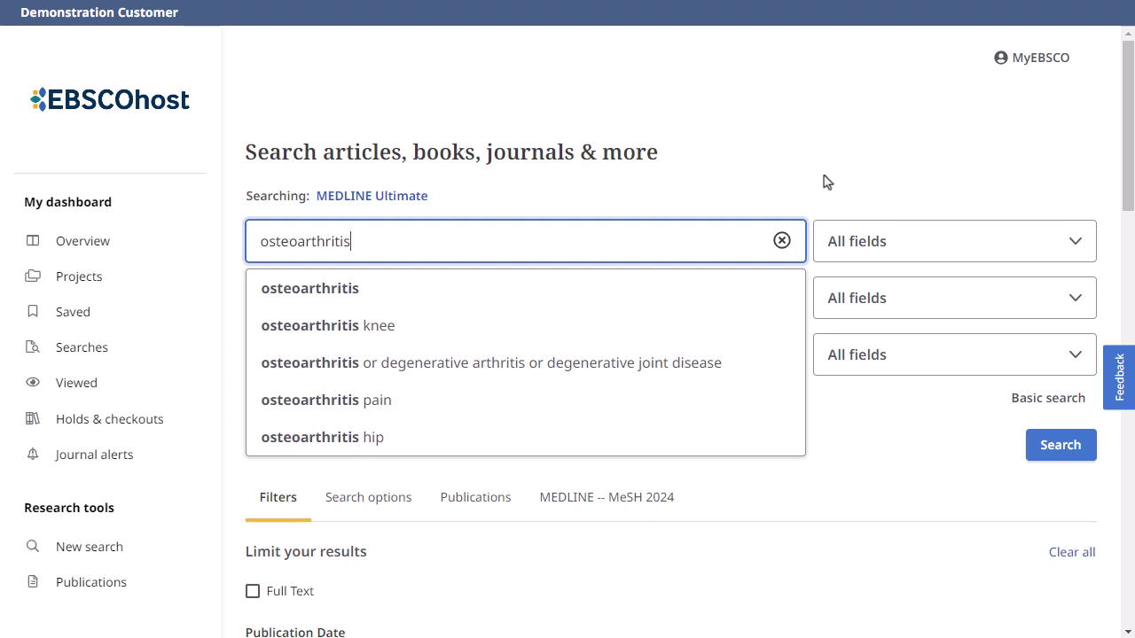
click(963, 243)
scroll(1085, 306, down, 3)
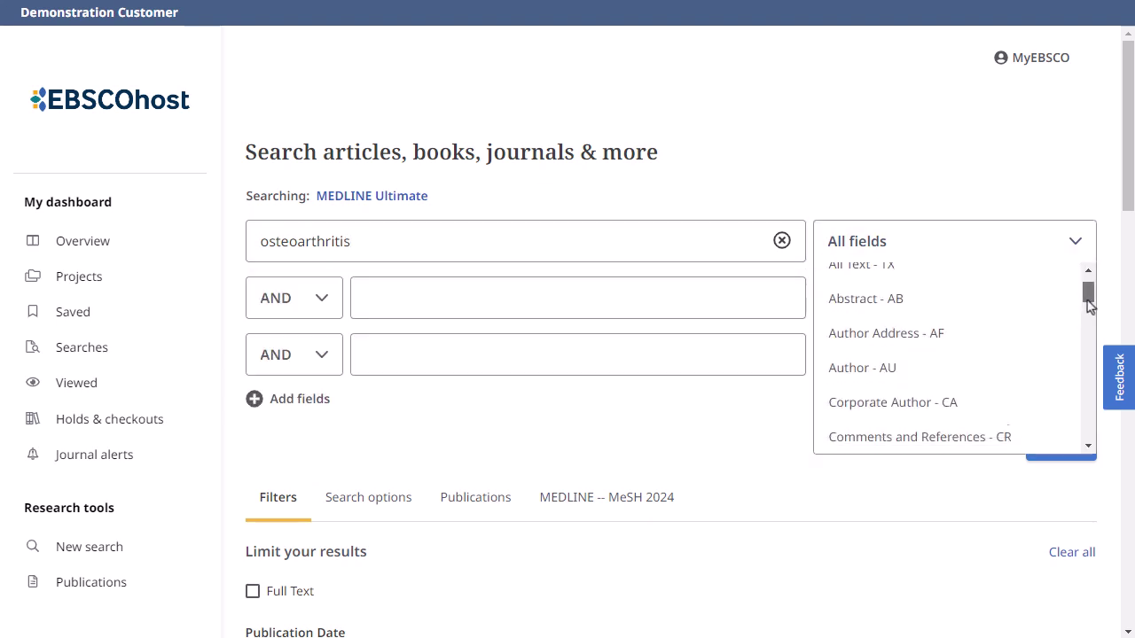
click(951, 366)
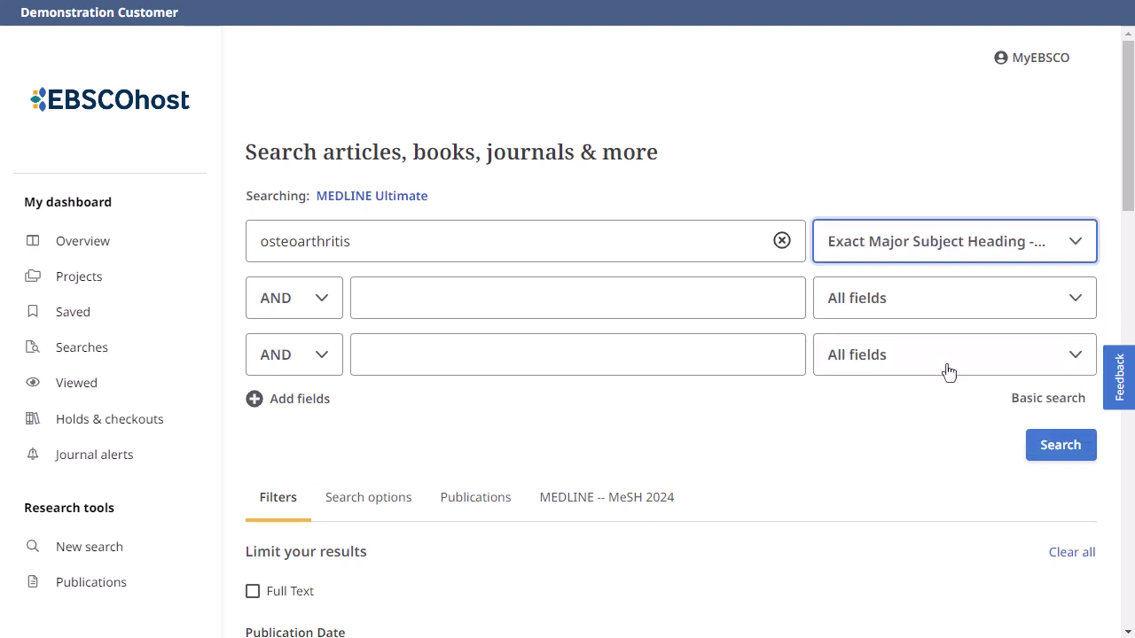
Step: Add surgery as the second term, searched in All Text - TX
click(689, 298)
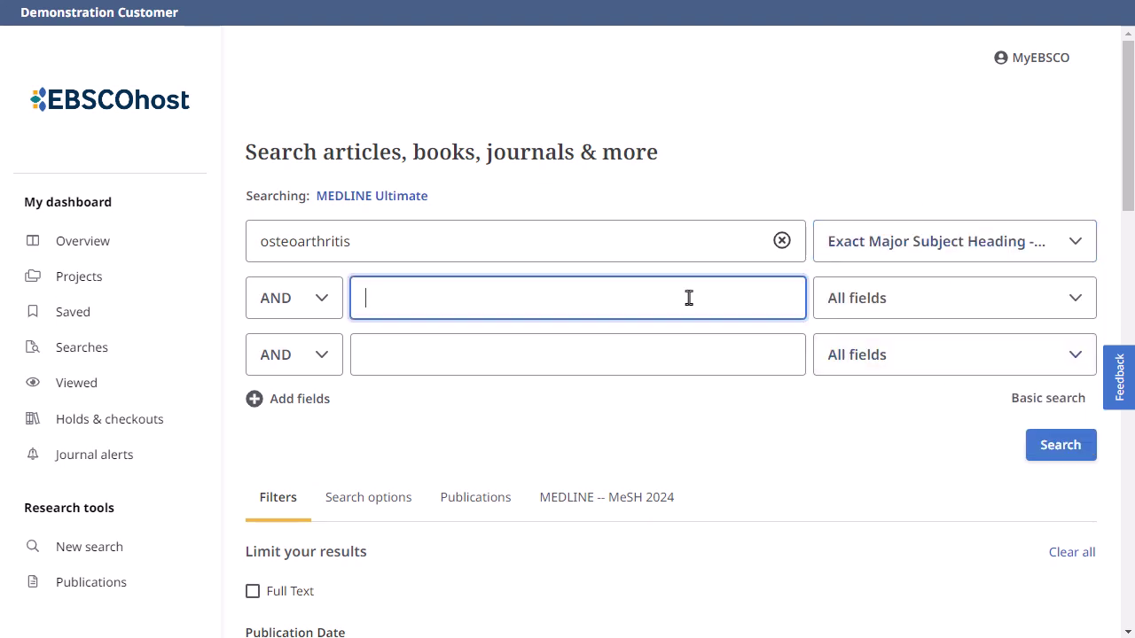
text(surgery)
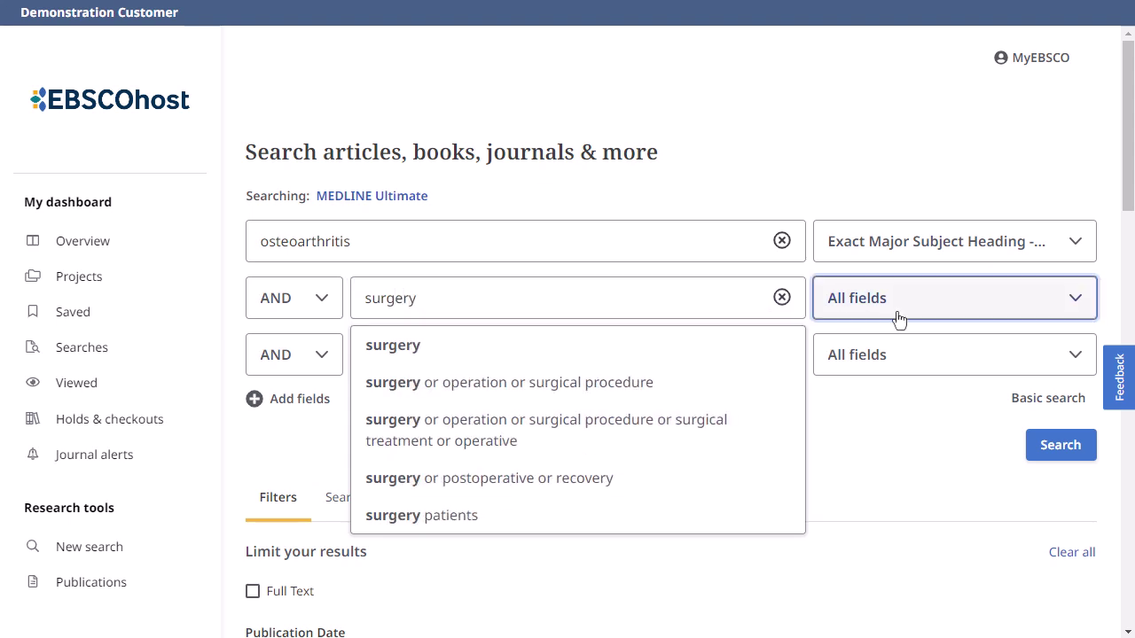
click(841, 314)
click(896, 371)
click(882, 160)
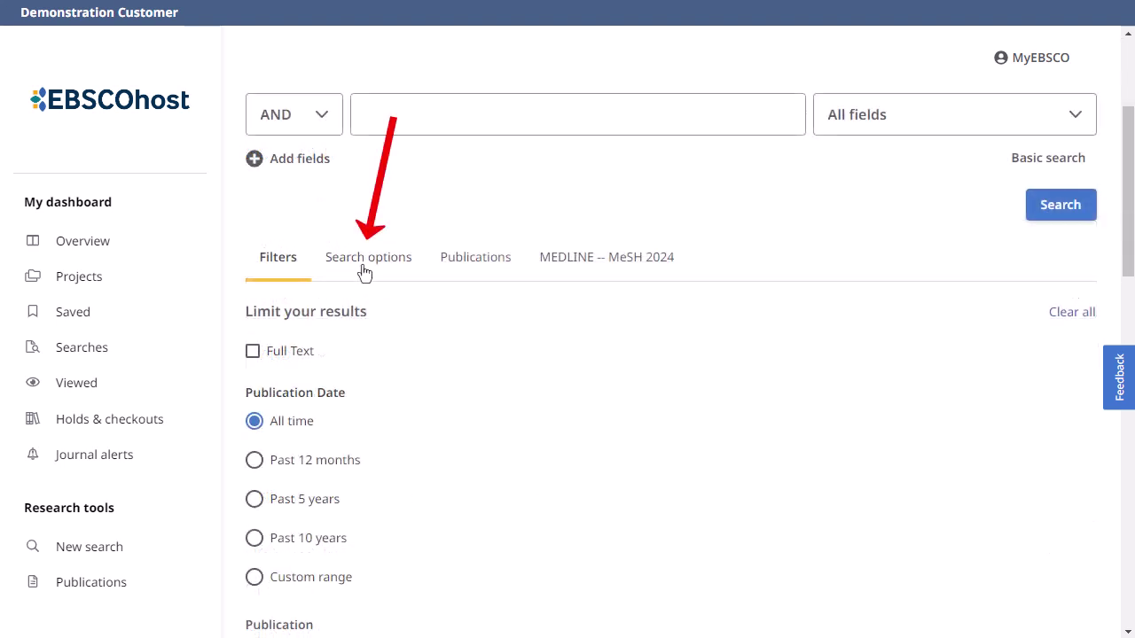
Step: Review the search modes and expanders, then bring up the MEDLINE -- MeSH 2024 lookup
click(362, 263)
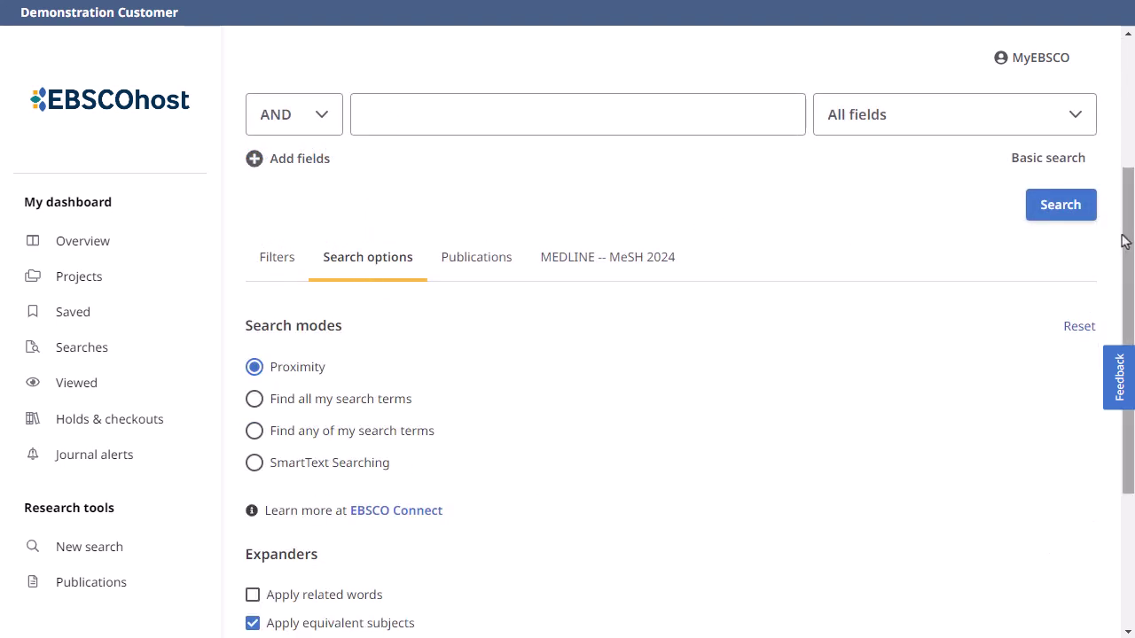
scroll(1128, 241, down, 3)
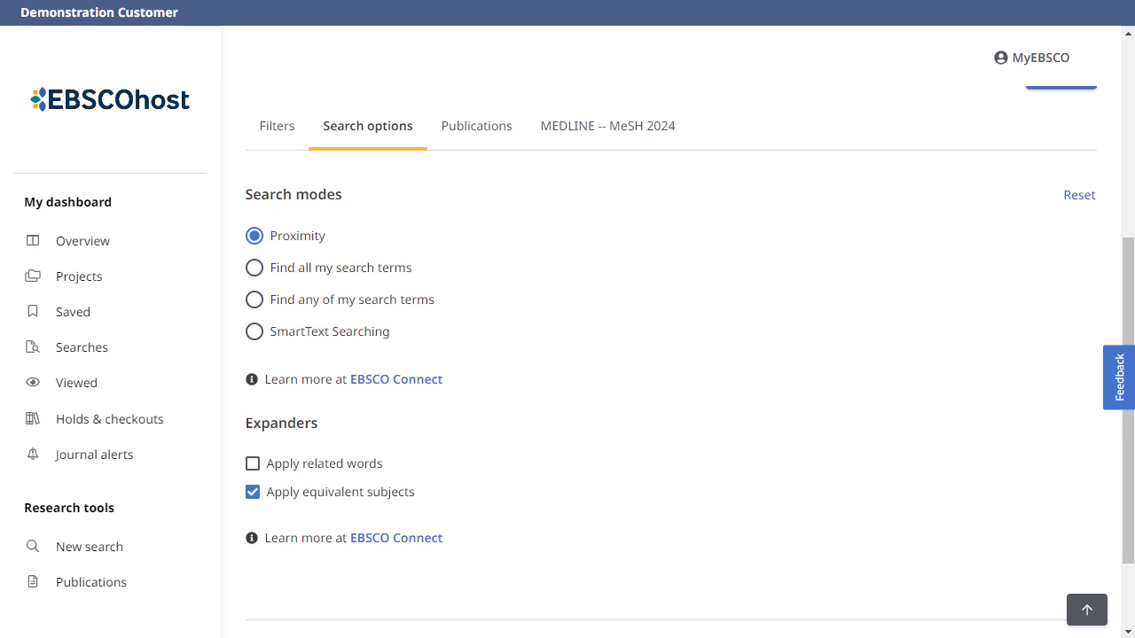
click(607, 125)
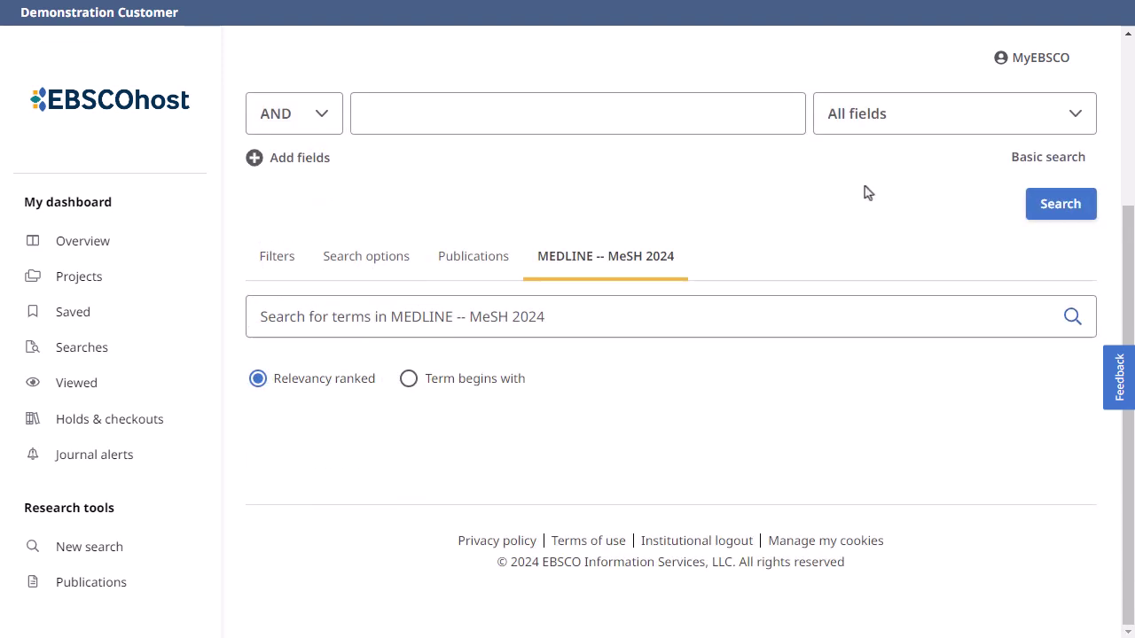